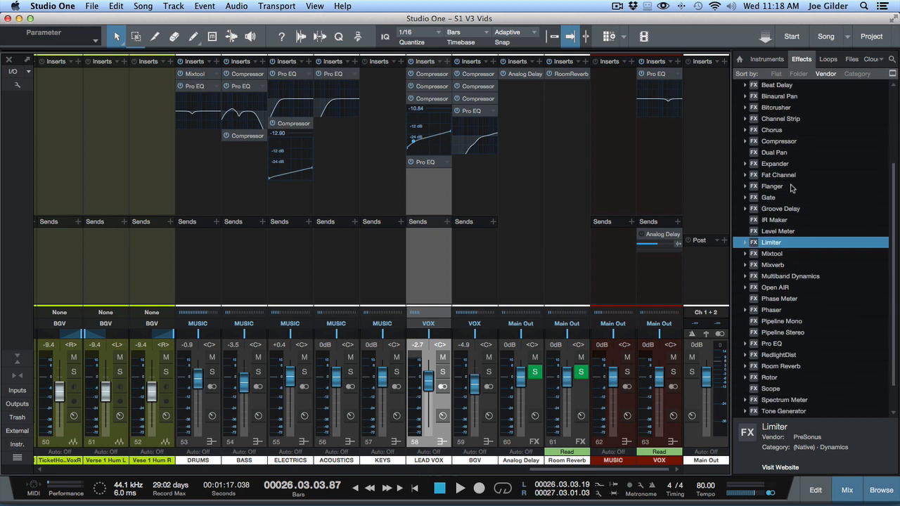
Add Analog Delay as an effect send on the LEAD VOX channel and place its plug-in window clear of the sends
scroll(792, 176, "up", 3)
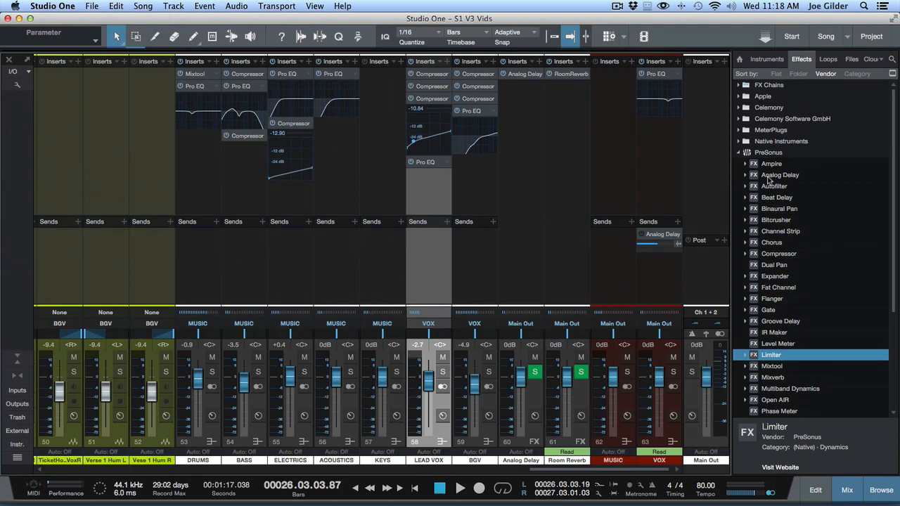
left_click_drag(768, 179, 412, 287)
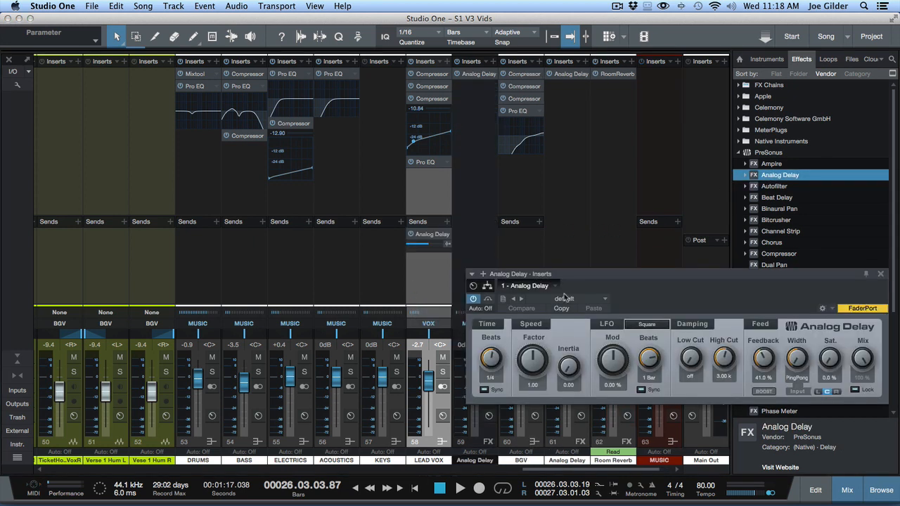
left_click_drag(618, 279, 478, 316)
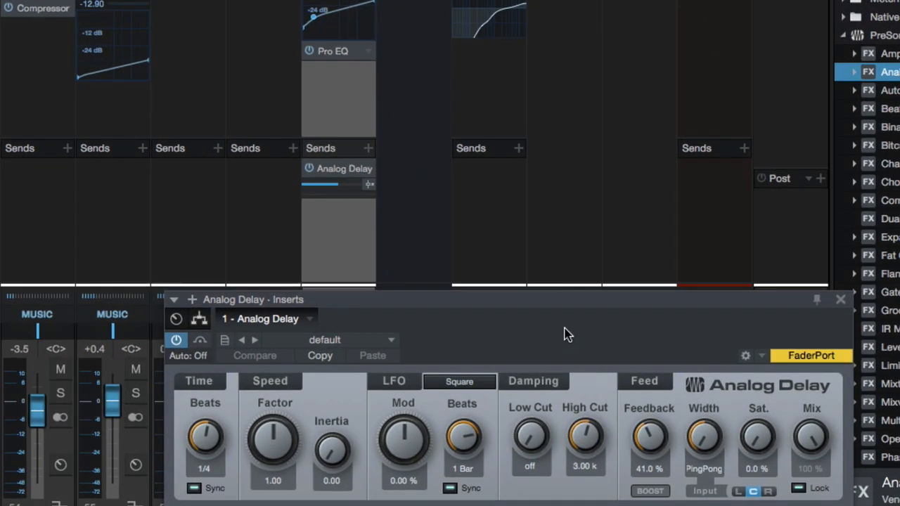
left_click_drag(544, 305, 493, 253)
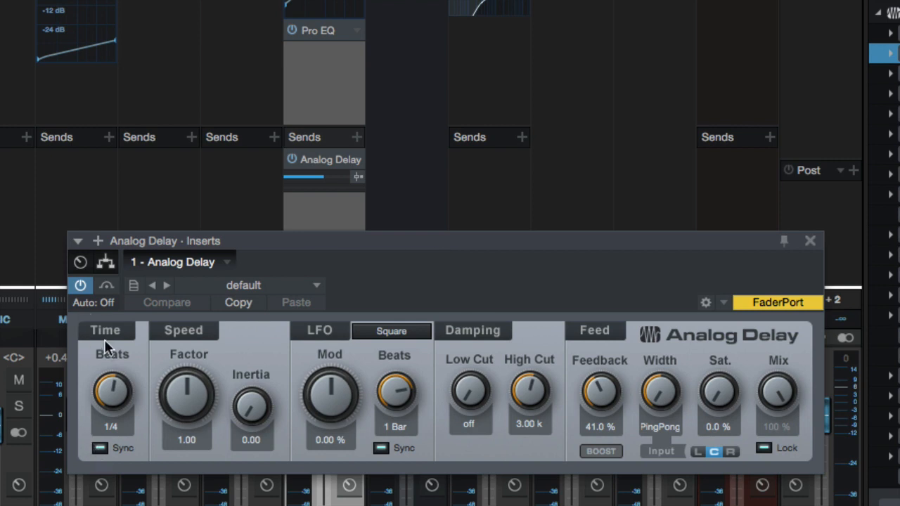
Switch the delay time's tempo sync off and on again and set the time to 1/16 T
mouse_move(113, 394)
left_mouse_down()
mouse_move(101, 324)
mouse_move(107, 395)
left_mouse_up()
left_click(101, 449)
left_click(99, 448)
left_click(100, 449)
left_click_drag(101, 378, 114, 410)
left_click(101, 448)
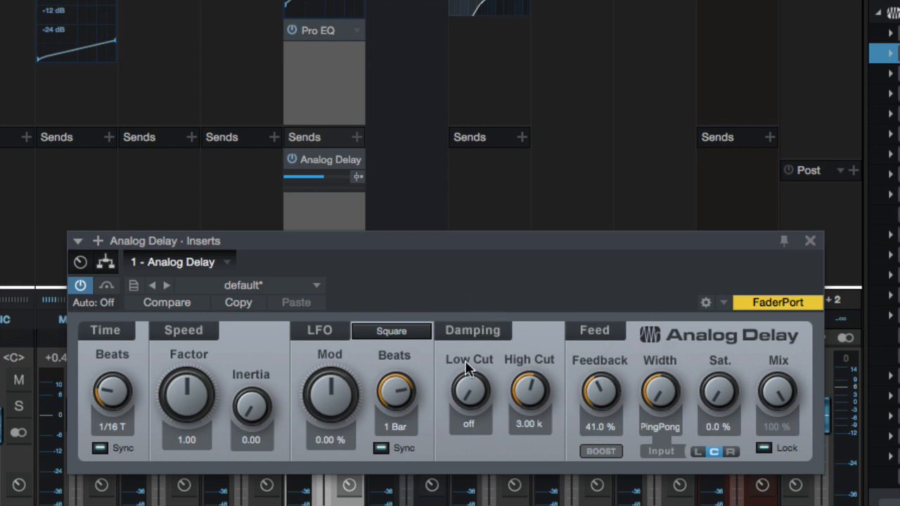
Set the delay's damping to a 217 Hz low cut and a 3.41 kHz high cut
left_click_drag(460, 396, 430, 282)
left_click_drag(466, 391, 484, 400)
left_click_drag(527, 378, 507, 369)
Sweep the delay's feedback up to 100 % and back down, then settle it at 40 %
mouse_move(602, 395)
left_mouse_down()
mouse_move(600, 457)
mouse_move(567, 176)
mouse_move(603, 462)
mouse_move(595, 387)
mouse_move(588, 403)
mouse_move(600, 384)
left_mouse_up()
left_click_drag(600, 325, 574, 161)
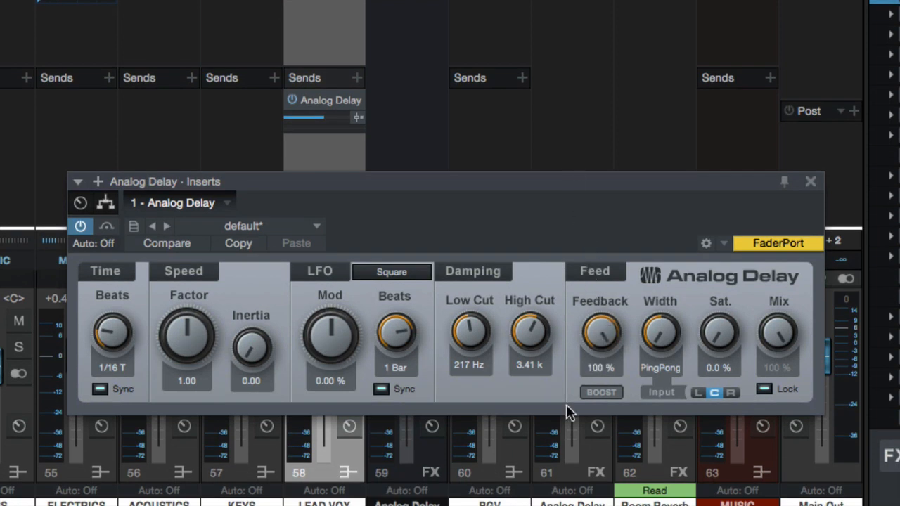
left_click_drag(602, 315, 612, 449)
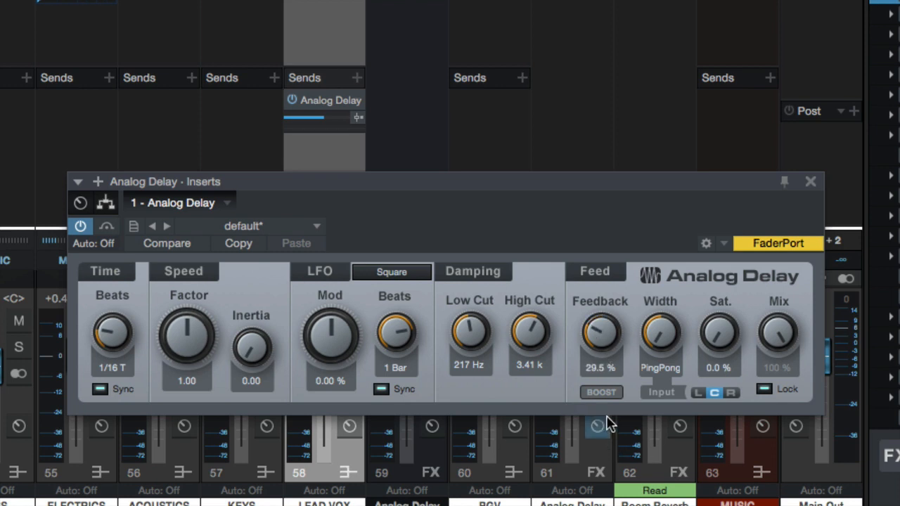
left_click_drag(601, 330, 595, 301)
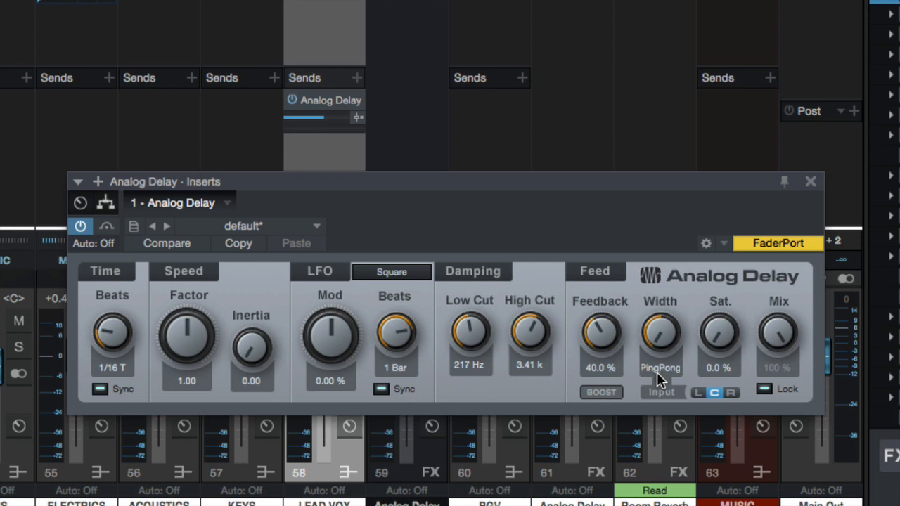
Turn the feedback boost on and off again, and switch the ping-pong input between left and right, ending on left
left_click(592, 393)
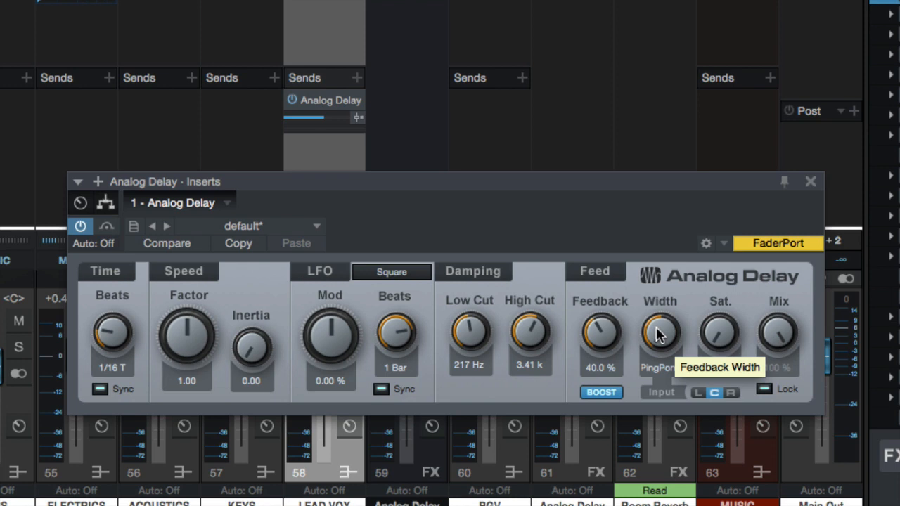
left_click(699, 393)
left_click(726, 393)
left_click(699, 394)
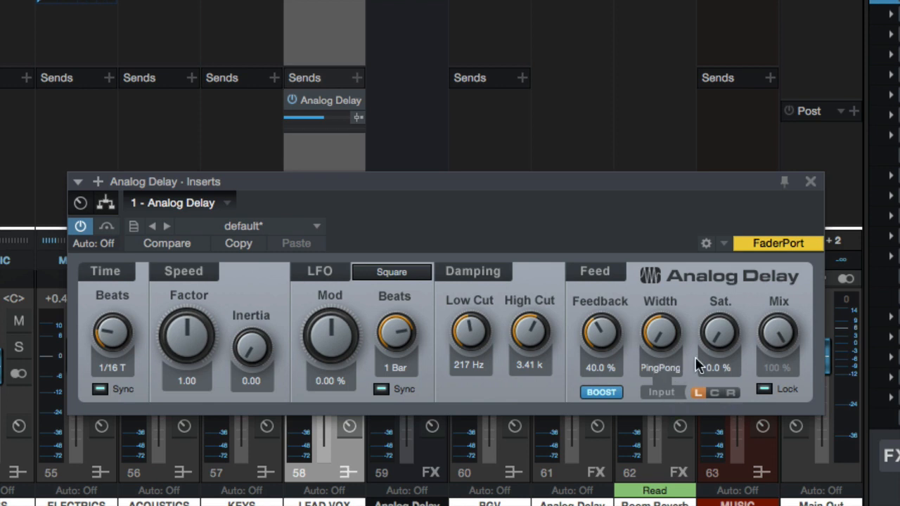
left_click(582, 392)
Sweep the feedback width and tape saturation, returning them to PingPong and 0 %, and set the ping-pong input to centre
left_click_drag(658, 332, 570, 22)
left_click_drag(662, 332, 669, 450)
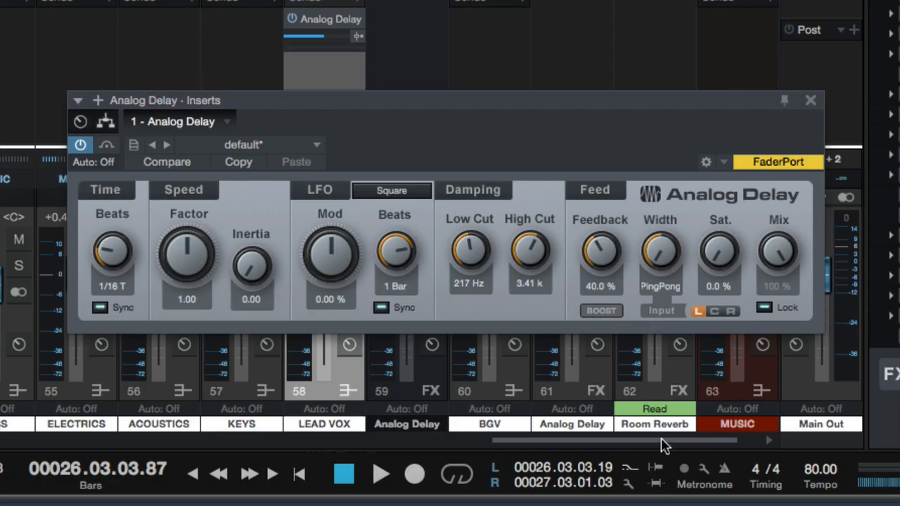
left_click_drag(723, 261, 675, 26)
left_click_drag(725, 263, 711, 200)
left_click_drag(713, 237, 730, 474)
left_click_drag(719, 257, 719, 317)
left_click(715, 310)
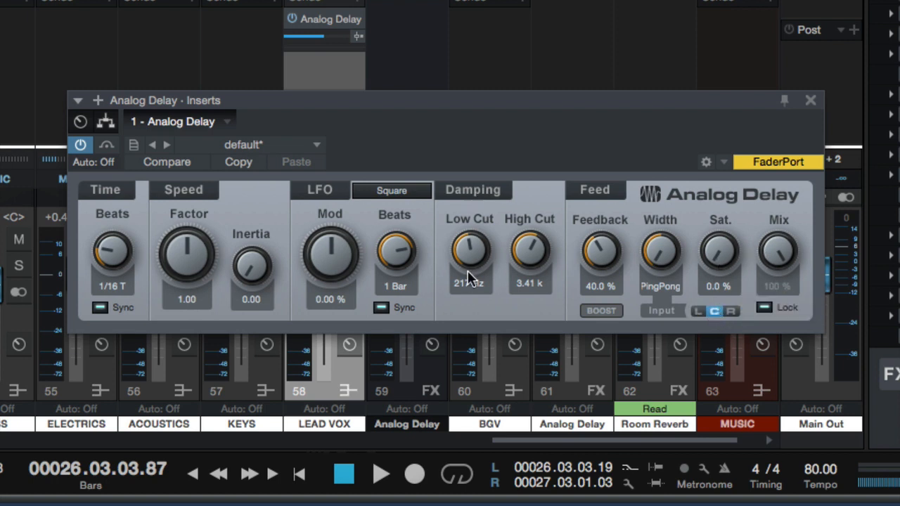
Set the delay's high cut to 3.54 kHz and mute the instrument channels routed to the MUSIC bus
left_click_drag(518, 259, 514, 251)
left_click(420, 36)
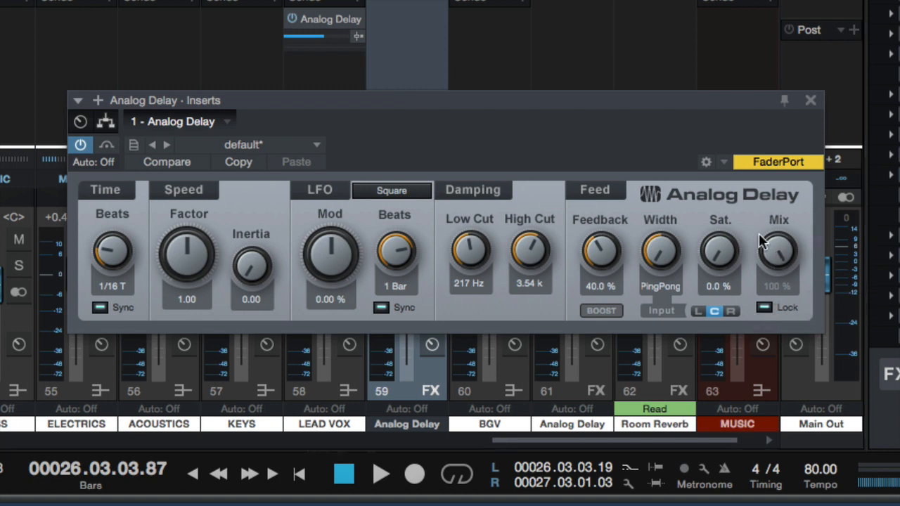
mouse_move(323, 35)
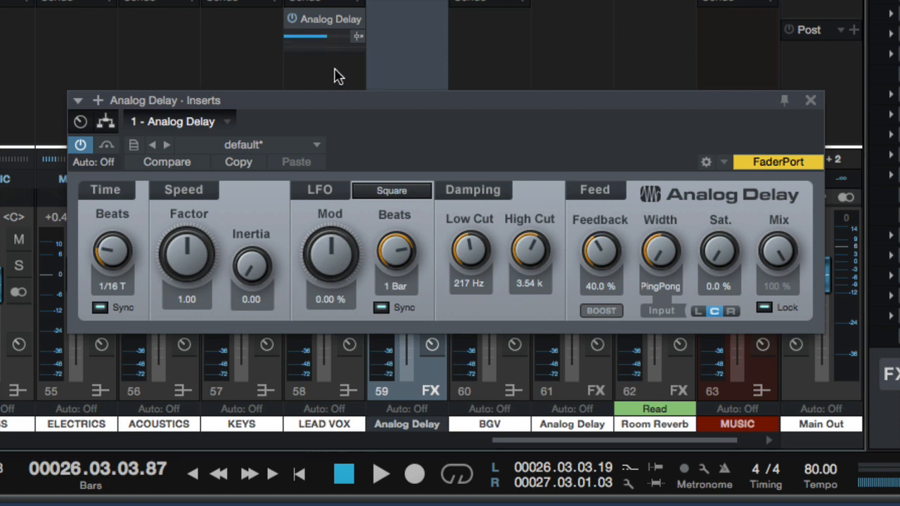
mouse_move(342, 99)
left_mouse_down()
mouse_move(442, 1)
mouse_move(397, 15)
mouse_move(350, 84)
left_mouse_up()
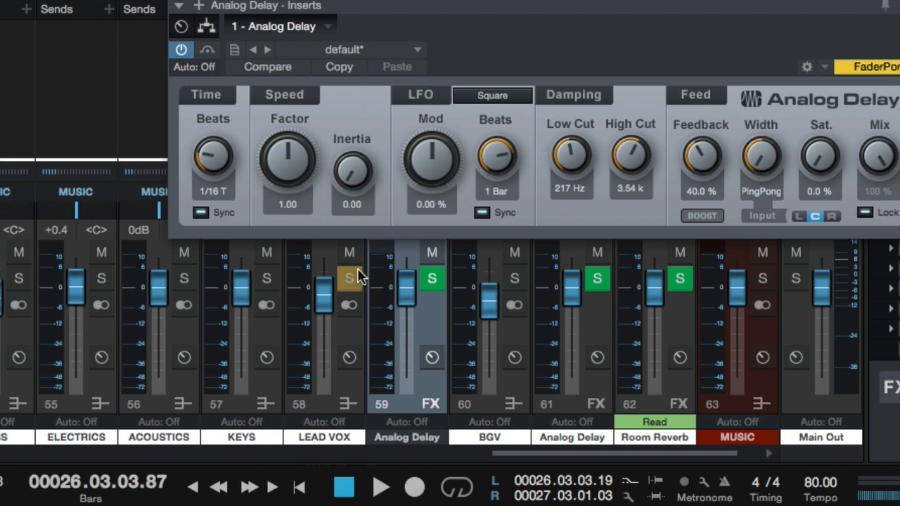
left_click(358, 271)
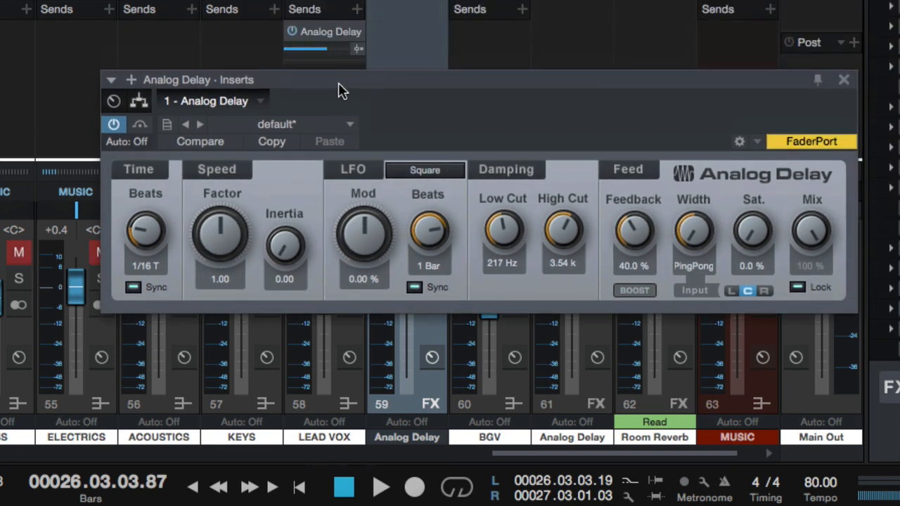
Turn off the delay time's tempo sync, enter a time of 100 ms and reduce the feedback to 0 %
left_click(134, 287)
left_click(138, 268)
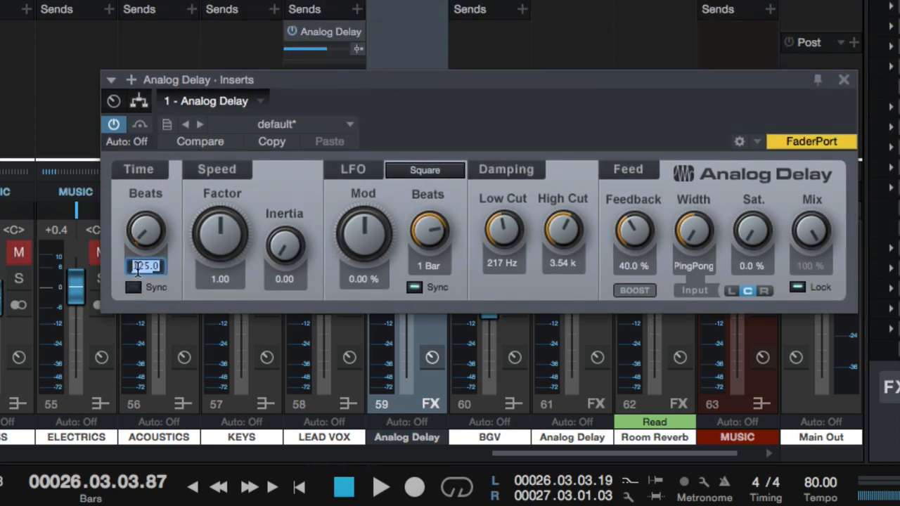
type("100")
key("Return")
left_click_drag(636, 225, 654, 315)
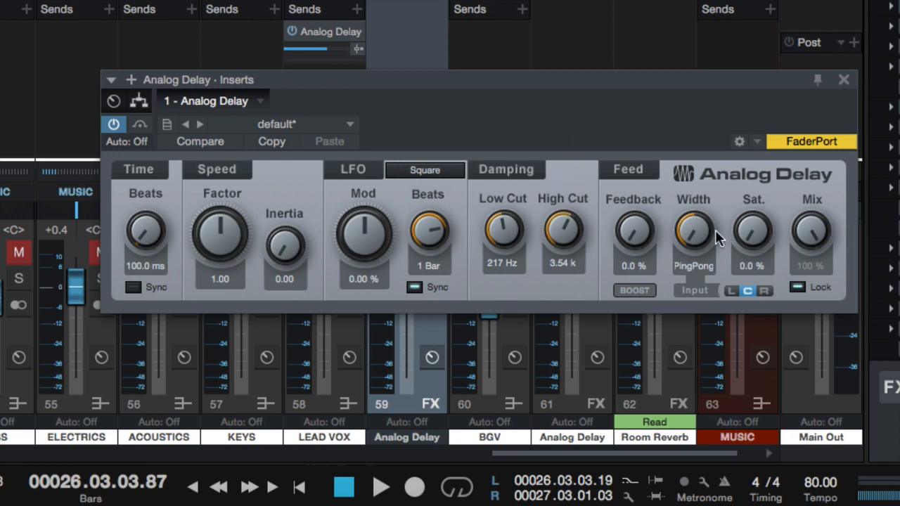
Lower the LEAD VOX send level to the delay and set the delay time to 175 ms while playing the vocal
key("space")
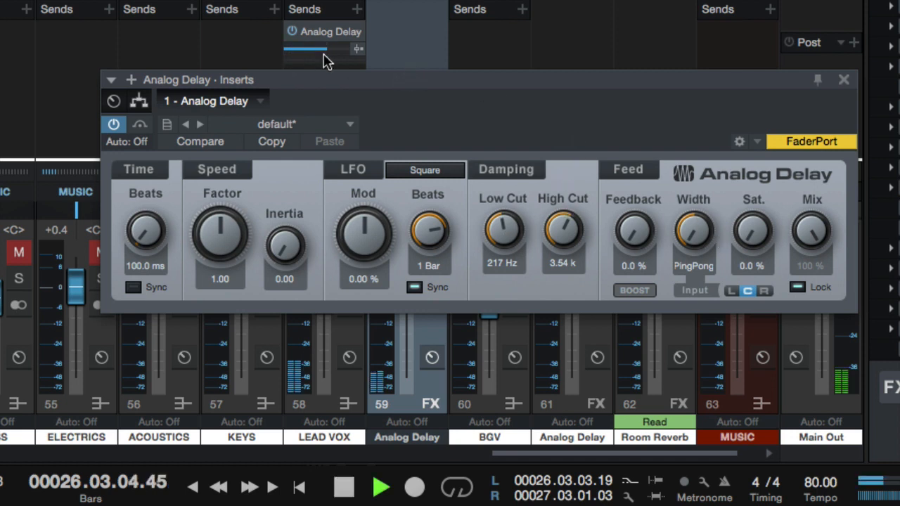
mouse_move(326, 57)
left_mouse_down()
mouse_move(310, 57)
mouse_move(345, 56)
mouse_move(304, 56)
mouse_move(318, 57)
left_mouse_up()
left_click_drag(137, 237, 142, 223)
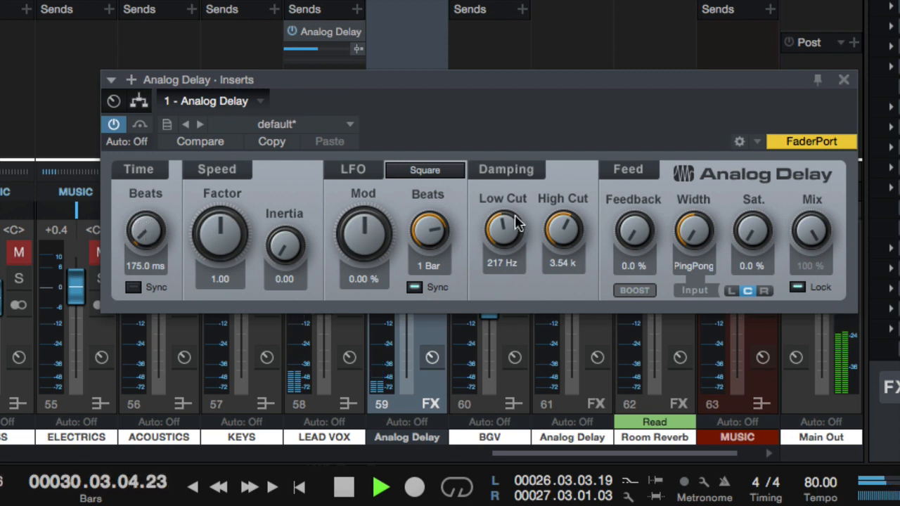
key("space")
Set the delay's low cut to 542 Hz and play the vocal to hear it
left_click_drag(511, 225, 509, 179)
key("space")
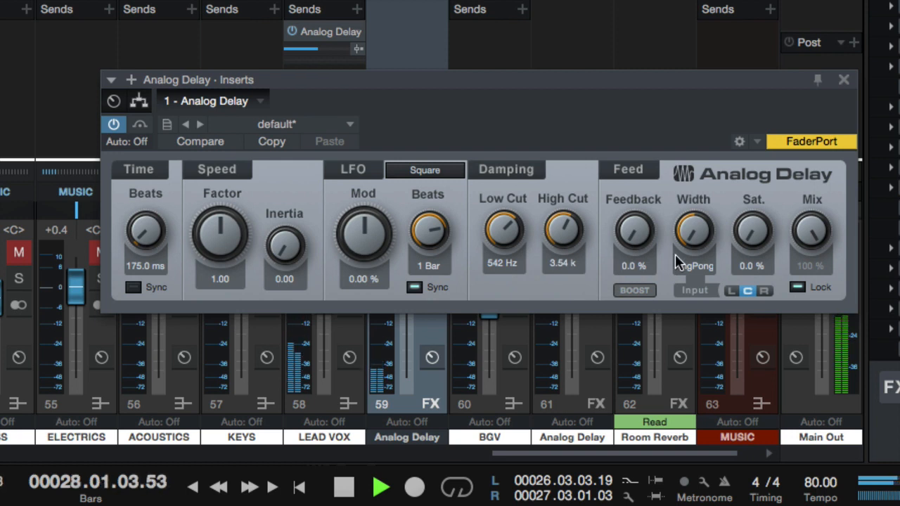
key("space")
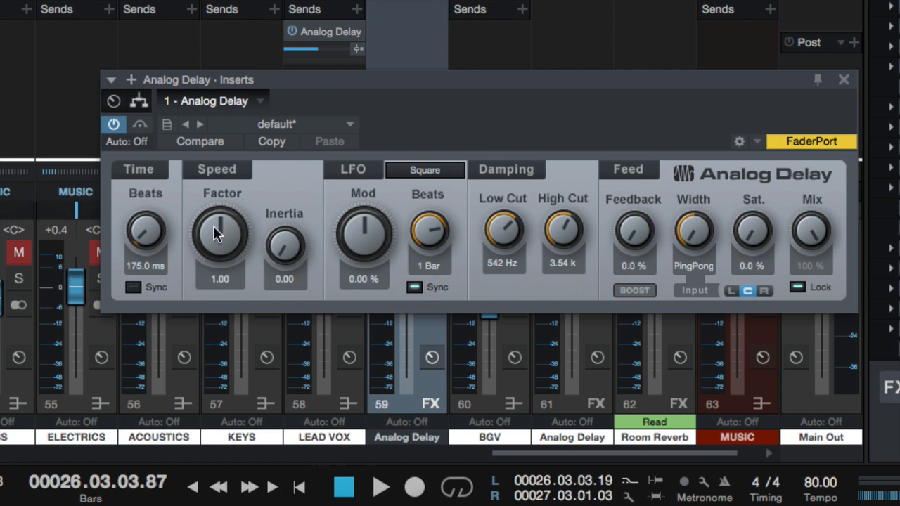
Turn the delay time's tempo sync back on, set the time to 1/8 and the feedback to 34 %
left_click(133, 287)
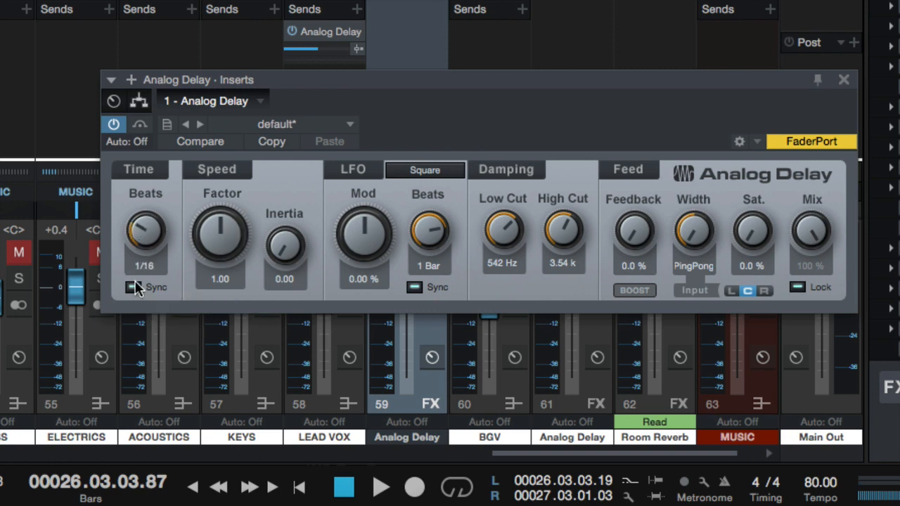
left_click_drag(141, 238, 134, 198)
left_click_drag(624, 221, 605, 143)
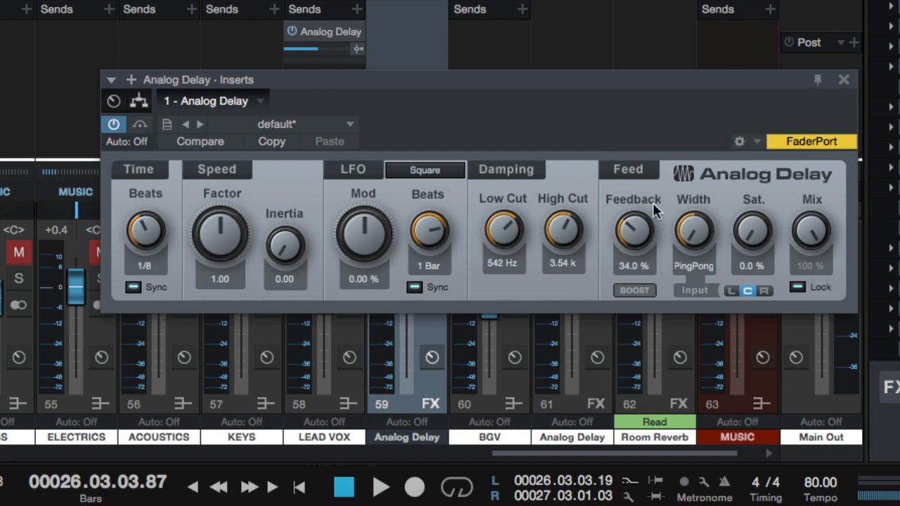
Raise the delay's high cut to 5.94 kHz while playing the vocal
key("space")
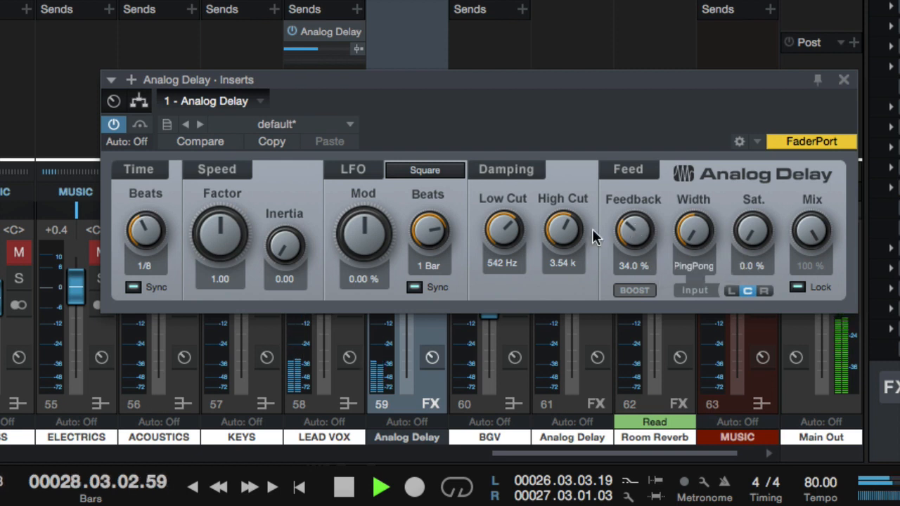
left_click_drag(549, 227, 570, 226)
key("space")
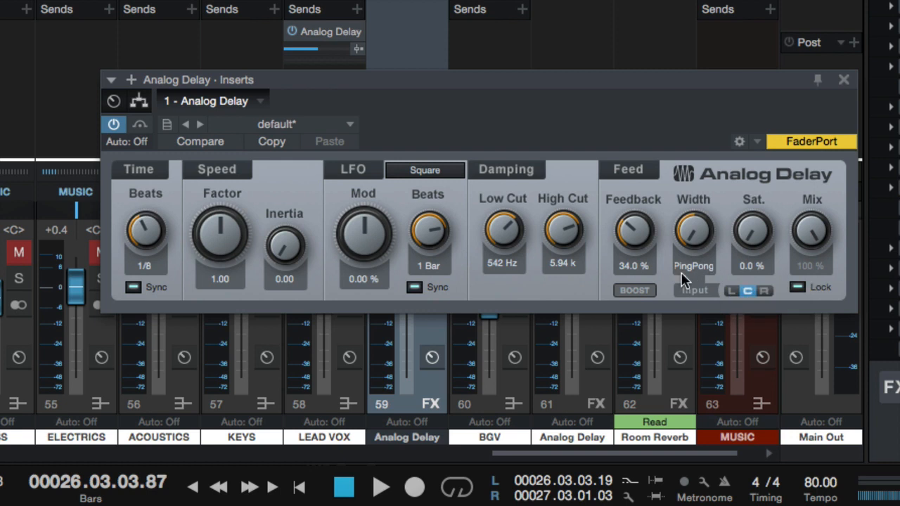
Compare the delay with the feedback boost on and off during vocal playback, leaving it off
left_click(639, 291)
left_click(639, 291)
key("space")
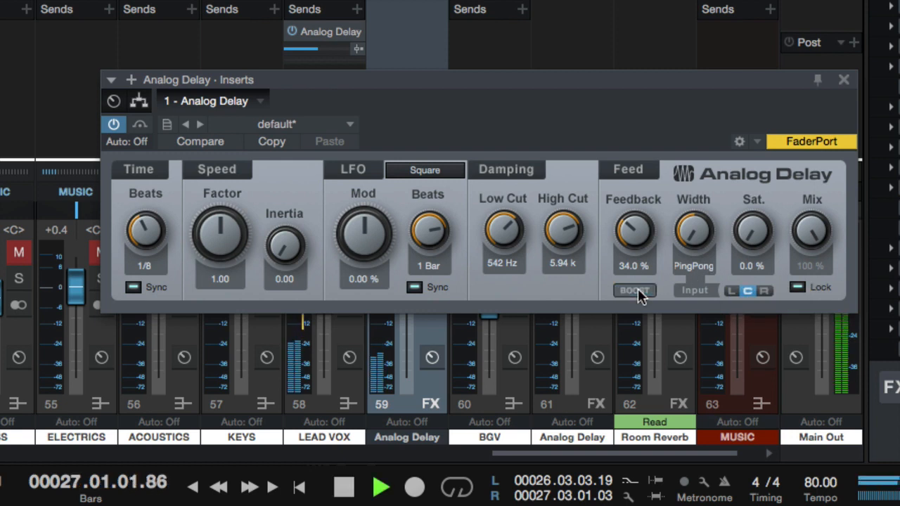
left_click(639, 291)
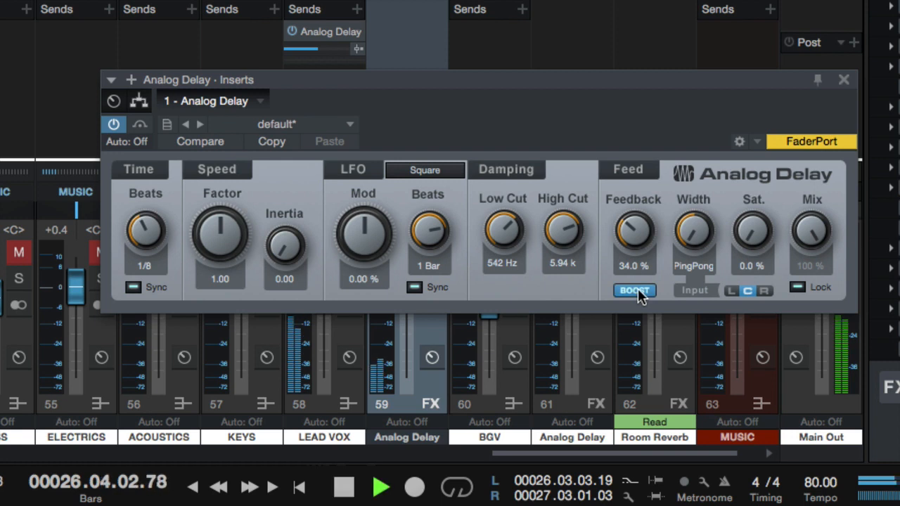
key("space")
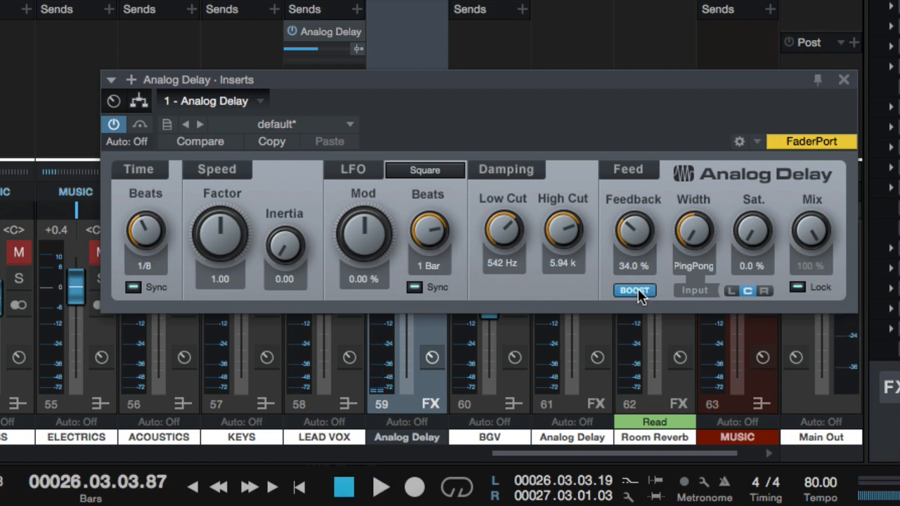
left_click(638, 291)
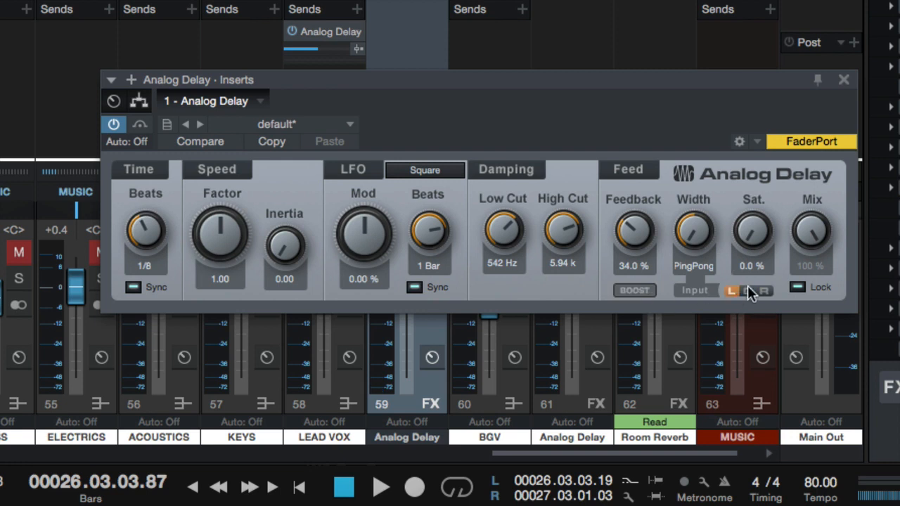
Try the ping-pong delay with its input set to left, play the vocal, and return the input to centre
left_click(732, 290)
key("space")
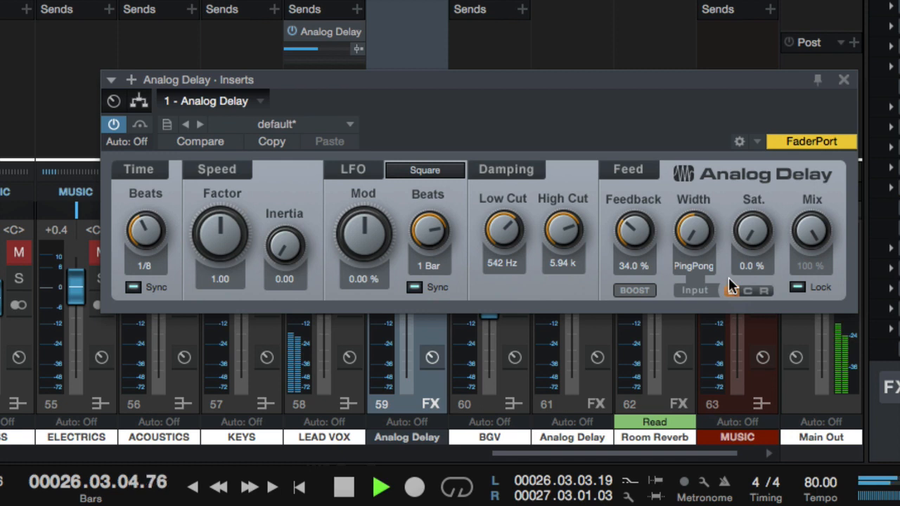
key("space")
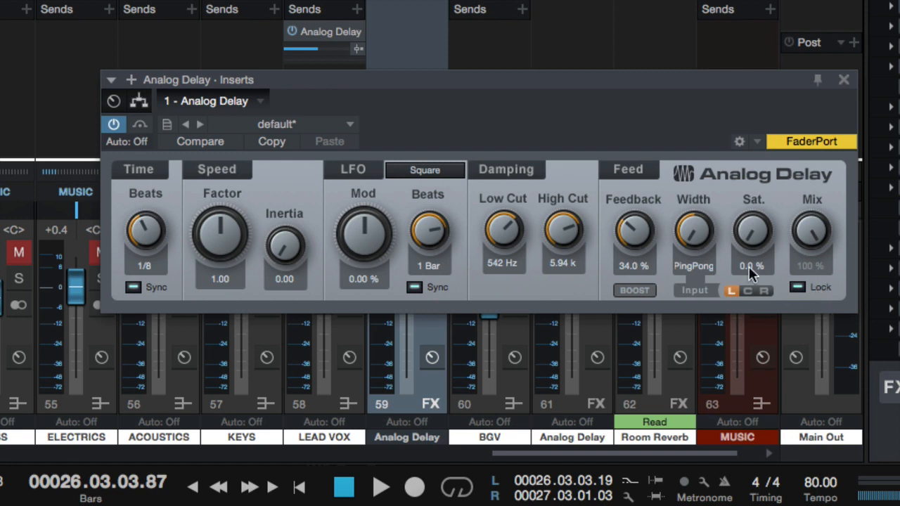
key("space")
key("space")
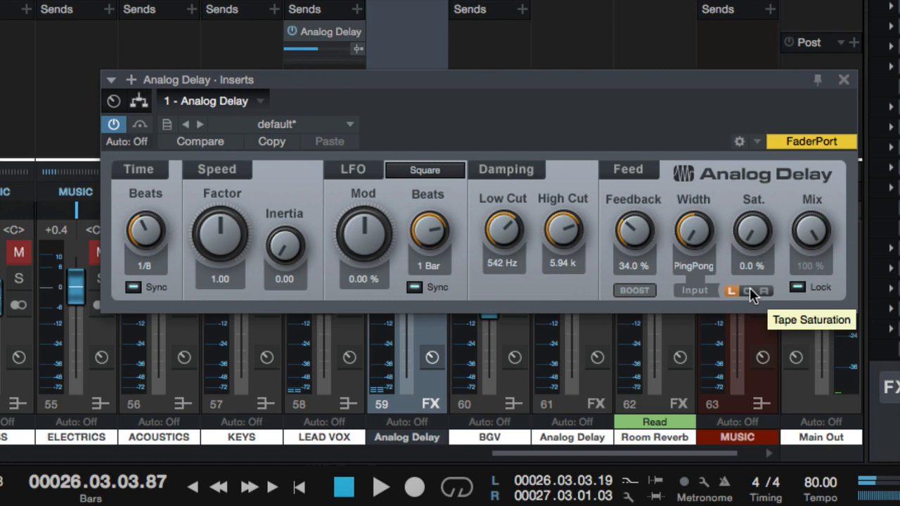
left_click(750, 290)
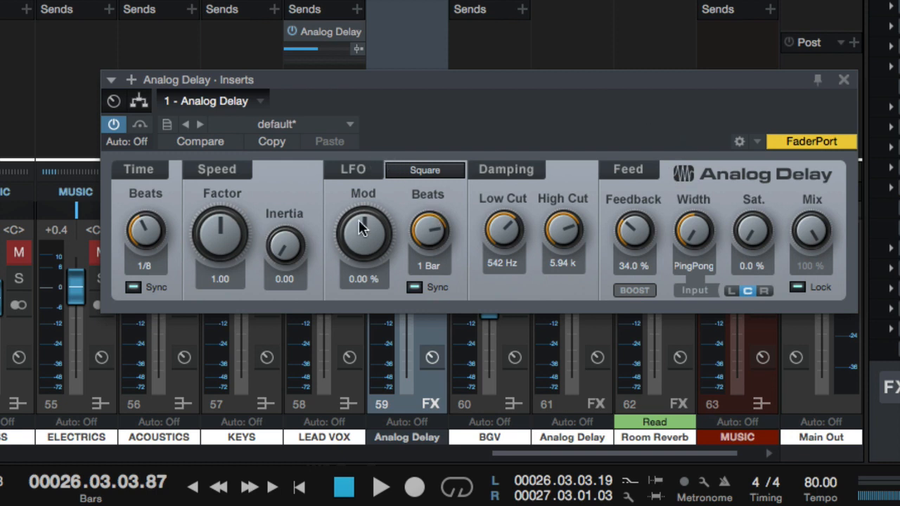
Try the LFO modulation with its tempo sync off, raising Mod to 45.12 % during vocal playback, and restore Mod to 0 % with sync on
left_click_drag(353, 229, 309, 133)
left_click(414, 287)
mouse_move(377, 252)
left_mouse_down()
mouse_move(369, 203)
mouse_move(376, 256)
left_mouse_up()
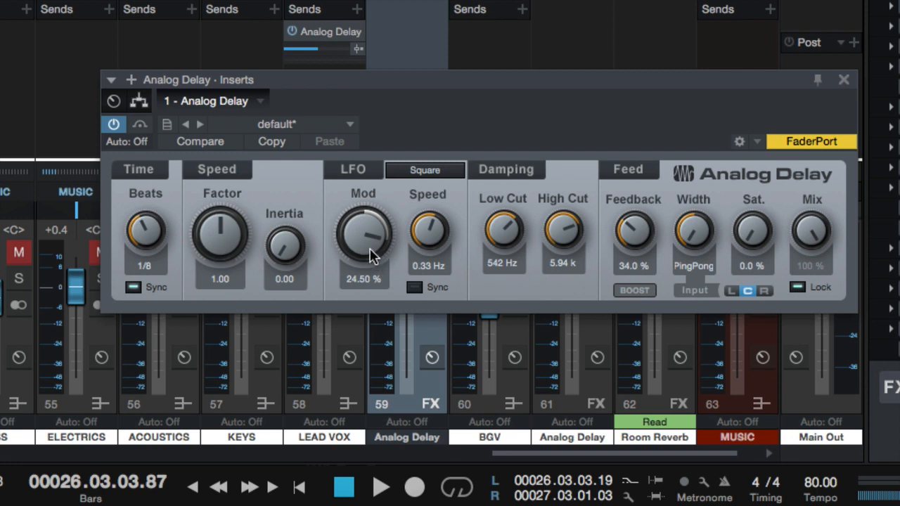
key("space")
left_click_drag(362, 235, 356, 196)
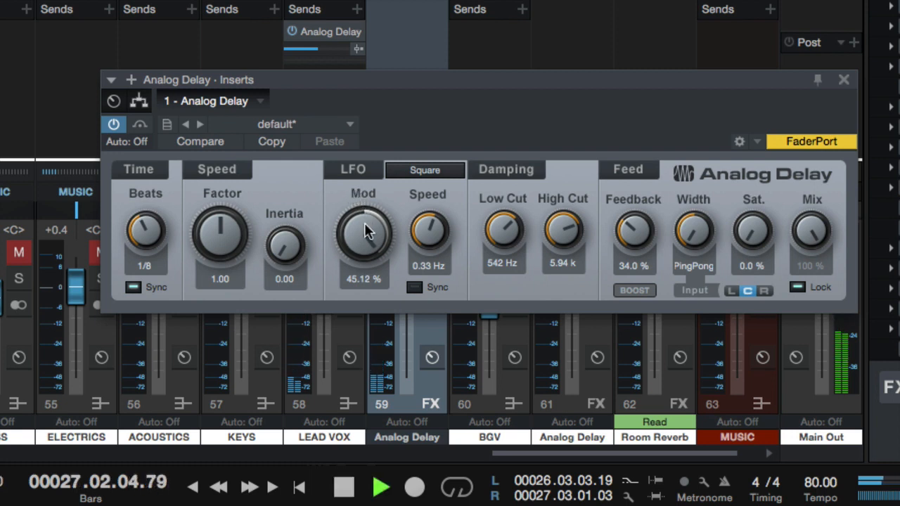
key("space")
left_click(366, 232, "alt")
left_click(414, 287)
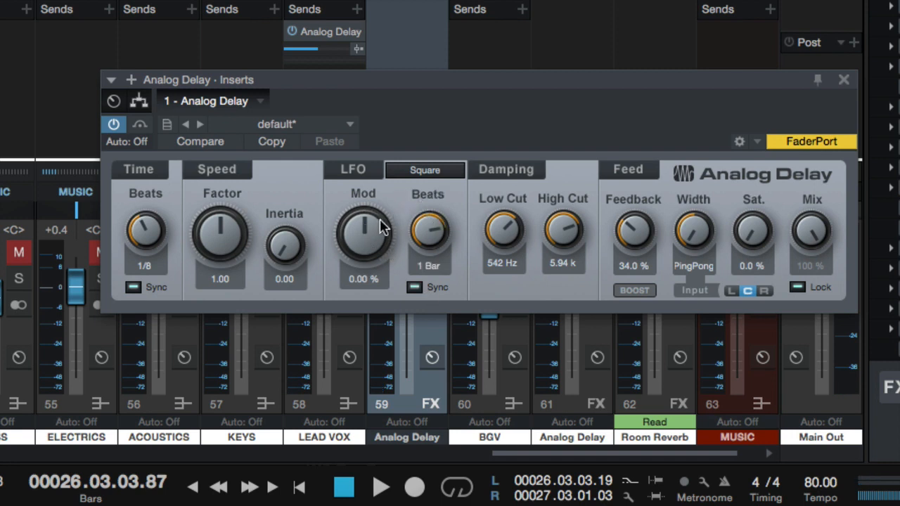
Set the tempo-synced delay time to 1/4 and close the Analog Delay window
left_click_drag(317, 86, 305, 111)
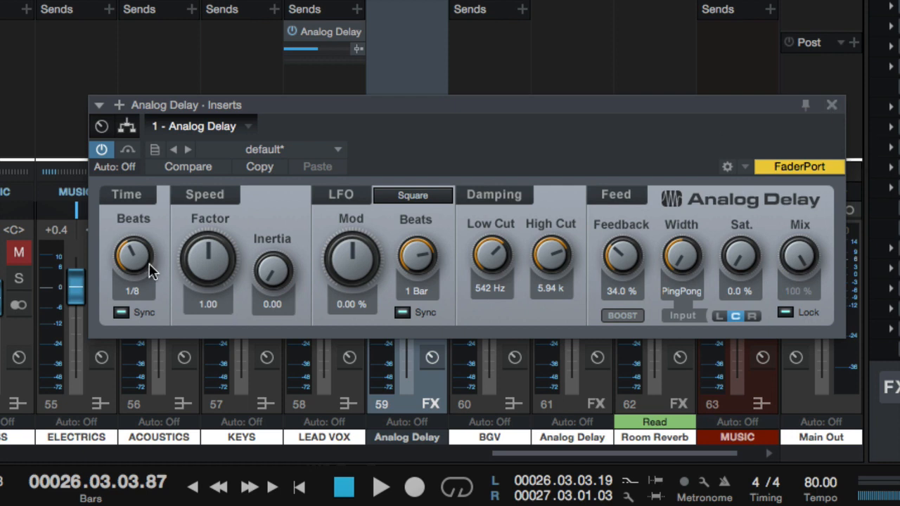
mouse_move(133, 271)
left_mouse_down()
mouse_move(120, 213)
mouse_move(138, 268)
left_mouse_up()
left_click(147, 290)
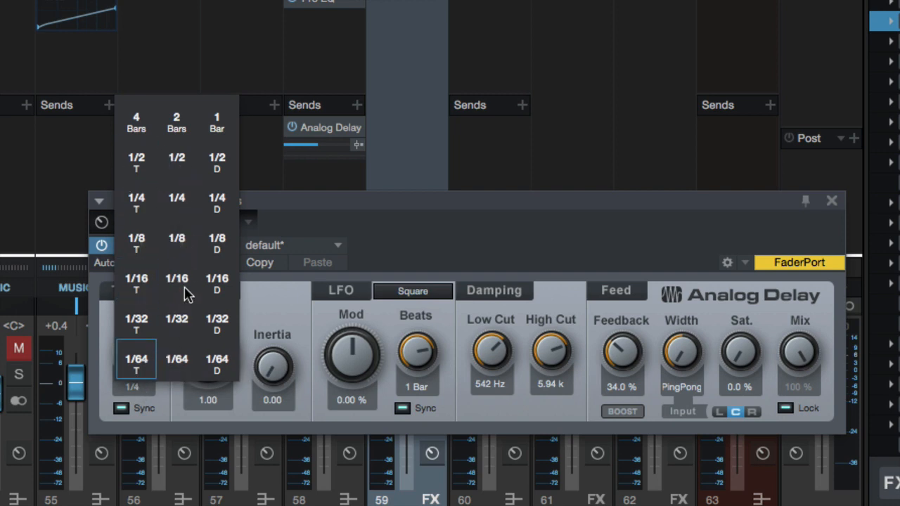
left_click(181, 411)
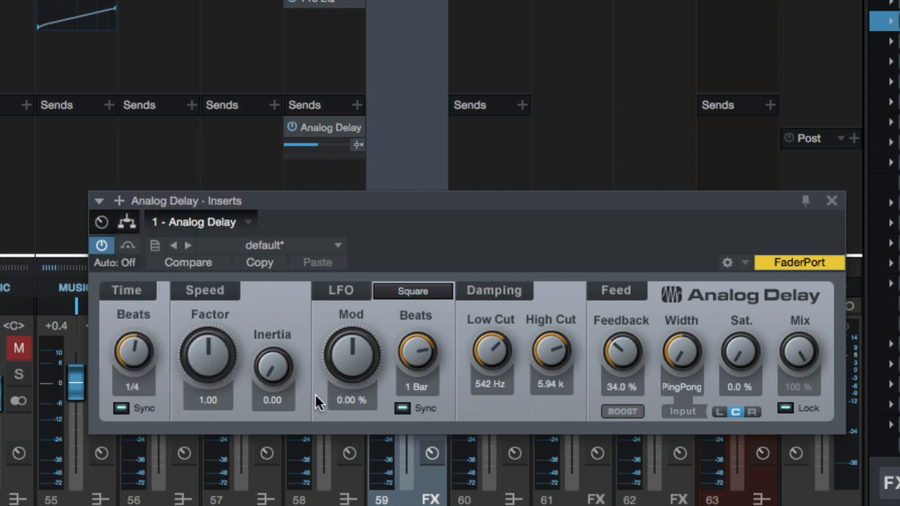
left_click_drag(568, 224, 537, 208)
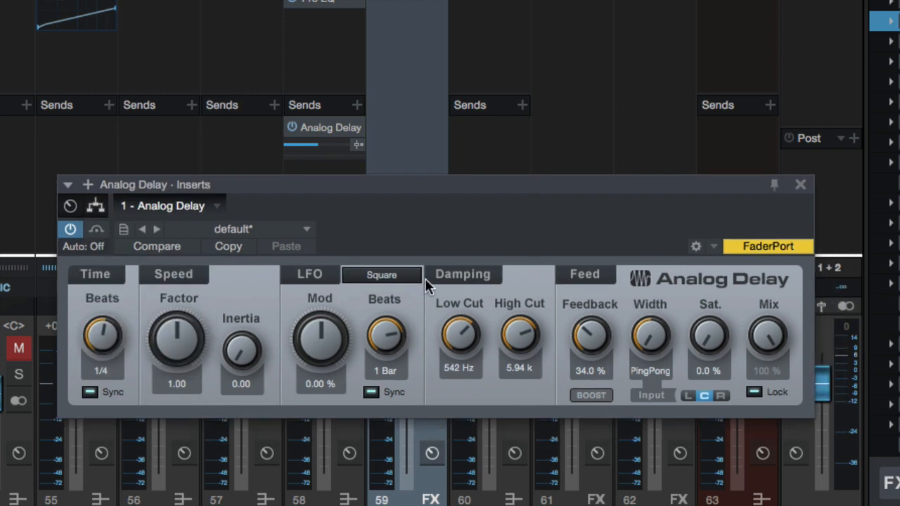
left_click(801, 186)
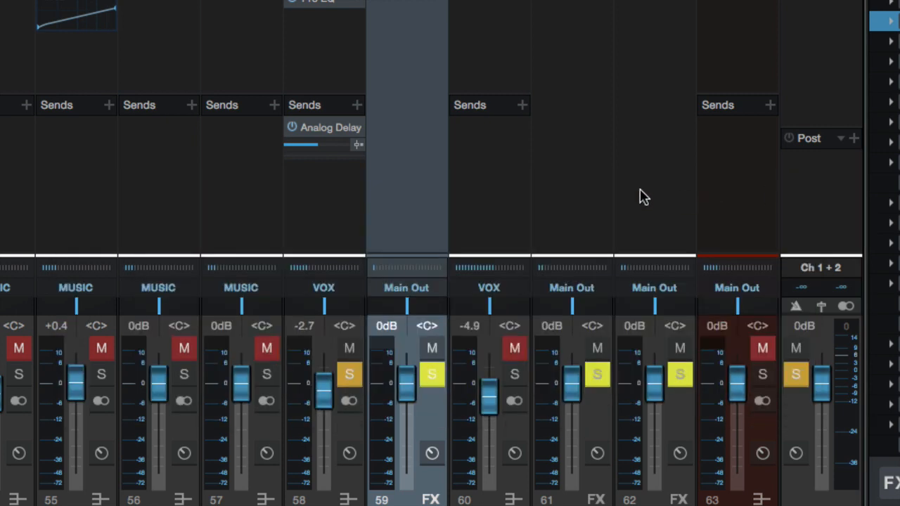